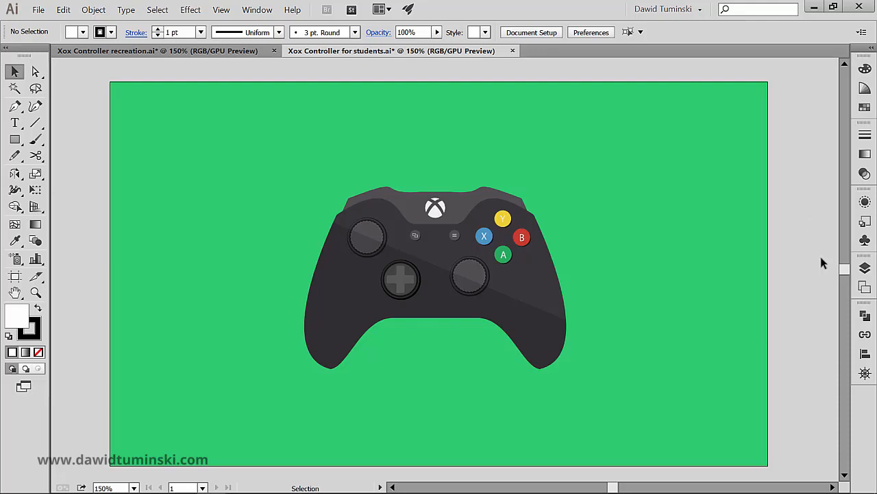
Step: Isolate the reference photo on Layer 1 and compare it with the artwork on the Base layer
{"action": "left_click", "coordinate": [865, 268]}
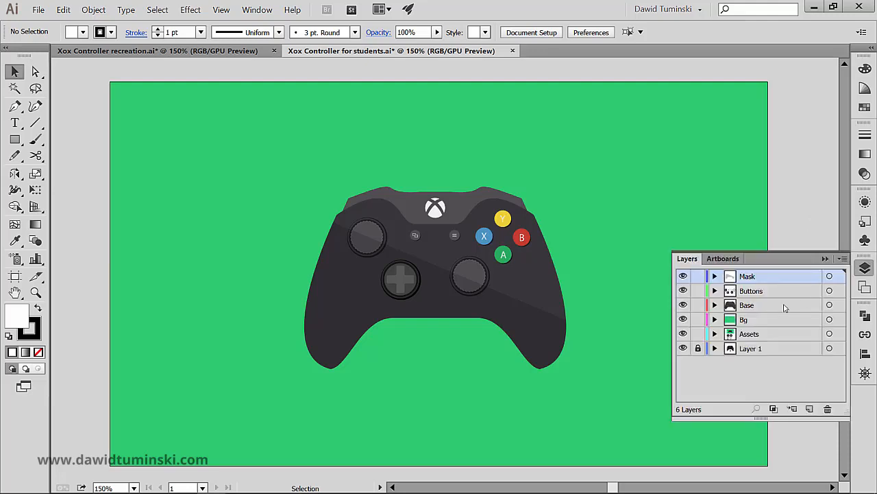
{"action": "left_click", "coordinate": [682, 349], "text": "alt"}
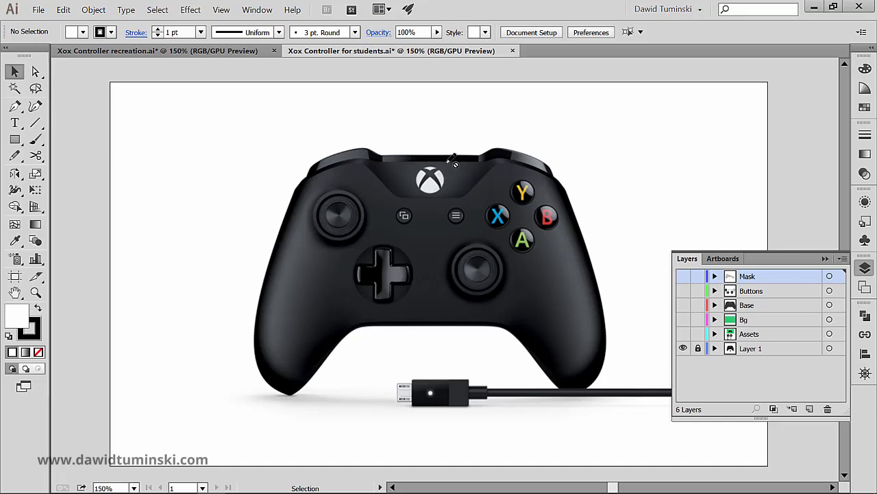
{"action": "left_click", "coordinate": [682, 305]}
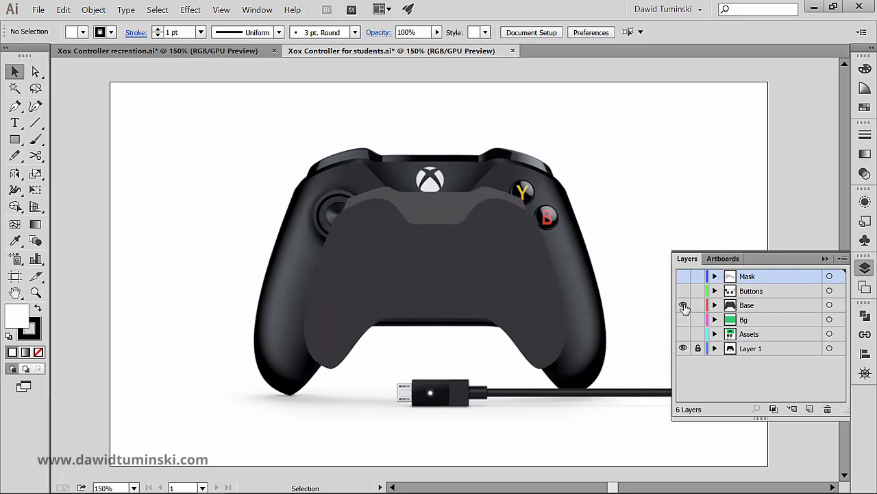
{"action": "left_click", "coordinate": [683, 348]}
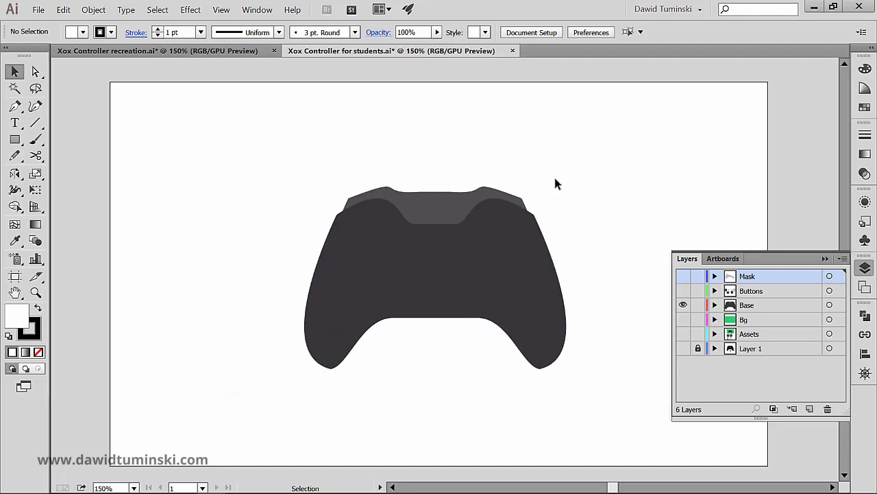
{"action": "left_click", "coordinate": [683, 305]}
{"action": "left_click", "coordinate": [683, 348]}
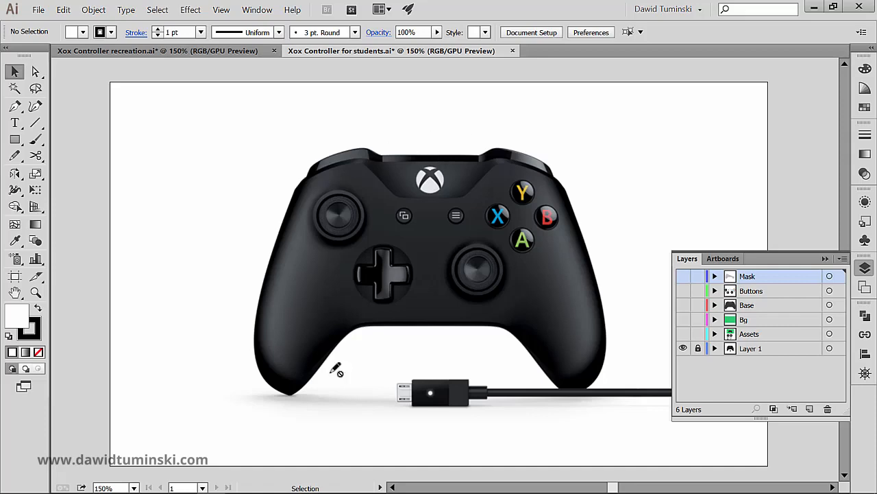
Step: Hide the Layer 1 reference photo and show the Base and Buttons layers
{"action": "left_click", "coordinate": [683, 306]}
{"action": "left_click", "coordinate": [683, 348]}
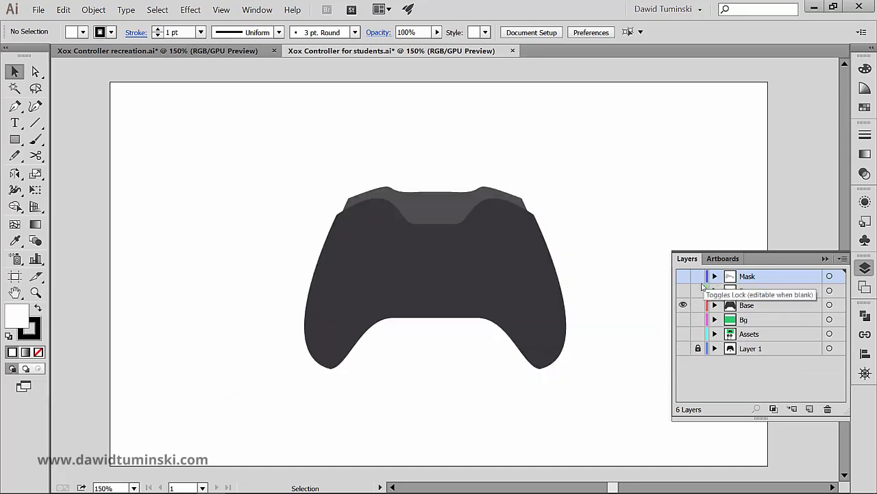
{"action": "left_click", "coordinate": [683, 291]}
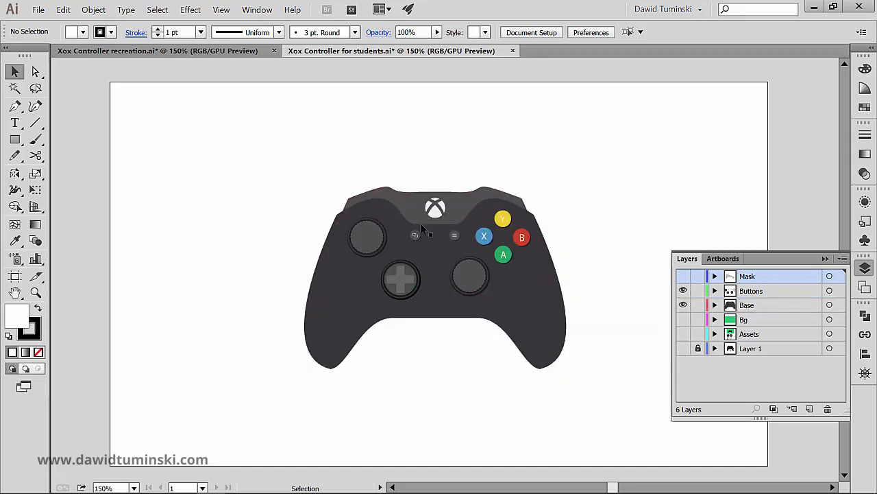
{"action": "left_click_drag", "start_coordinate": [410, 223], "coordinate": [506, 170]}
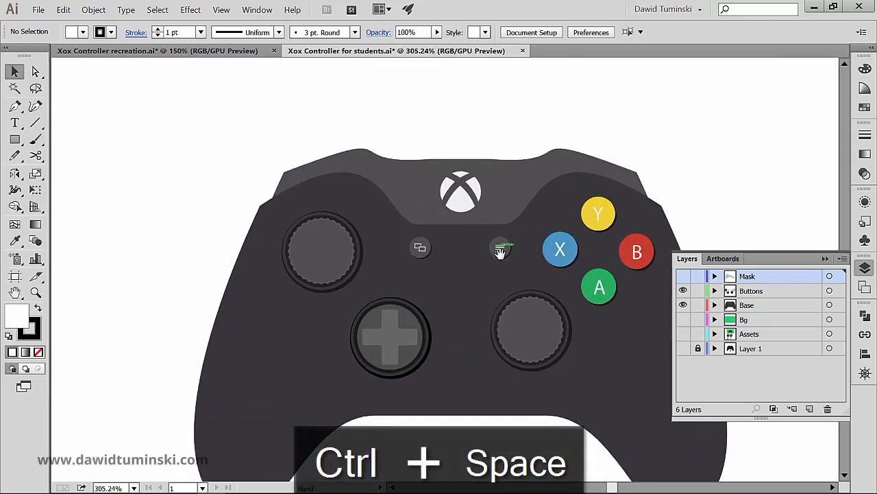
{"action": "left_click_drag", "start_coordinate": [500, 261], "coordinate": [482, 205]}
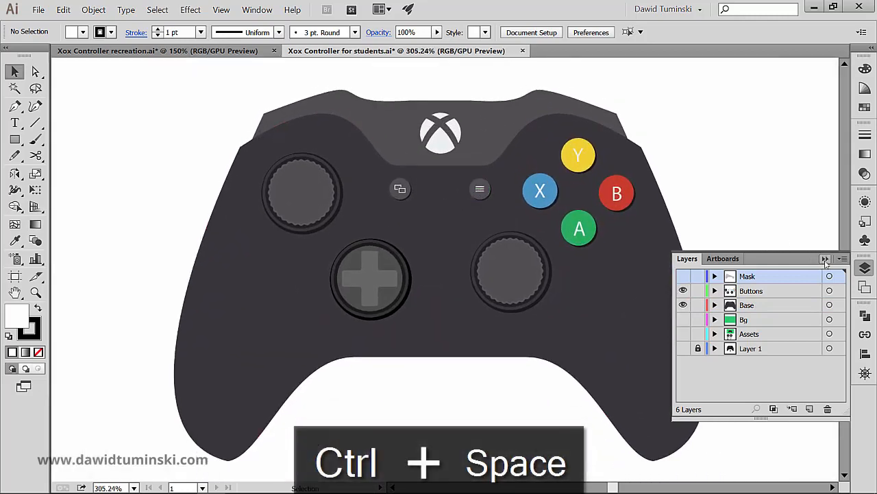
{"action": "left_click", "coordinate": [787, 238]}
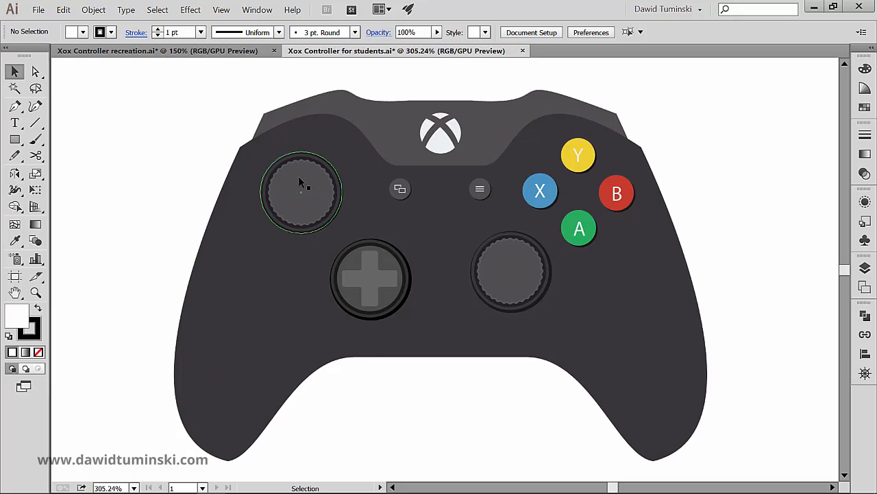
Step: Check the controller's paths in outline mode and return to GPU Preview
{"action": "left_click", "coordinate": [221, 9]}
{"action": "left_click", "coordinate": [227, 23]}
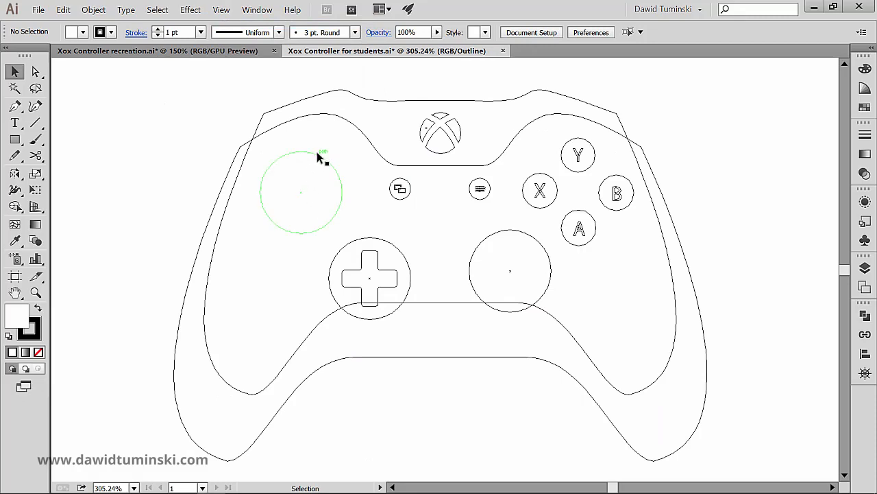
{"action": "left_click", "coordinate": [221, 10]}
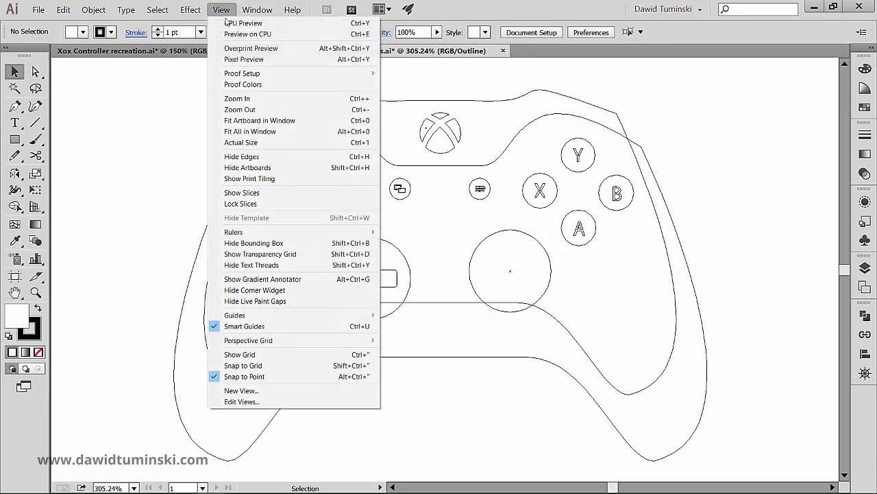
{"action": "left_click", "coordinate": [227, 25]}
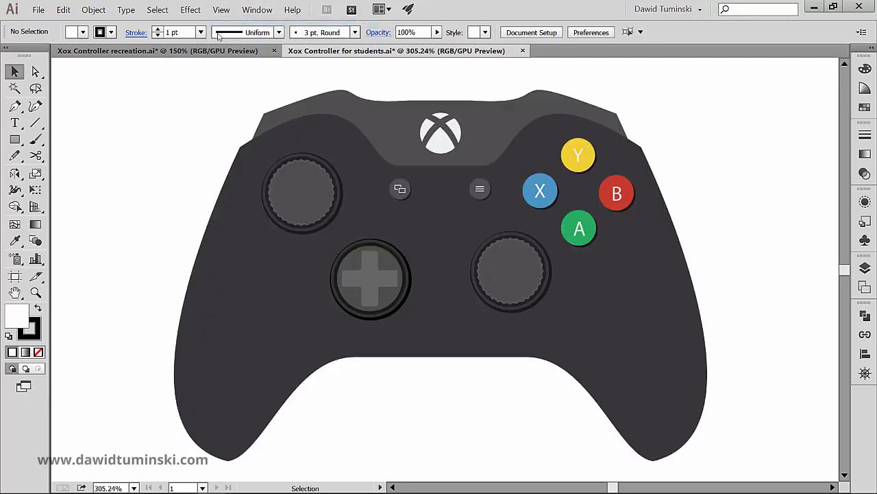
Step: Examine the thumbsticks, directional pad, logo and coloured buttons of the controller up close
{"action": "key", "text": "ctrl+space"}
{"action": "left_click_drag", "start_coordinate": [303, 181], "coordinate": [384, 153]}
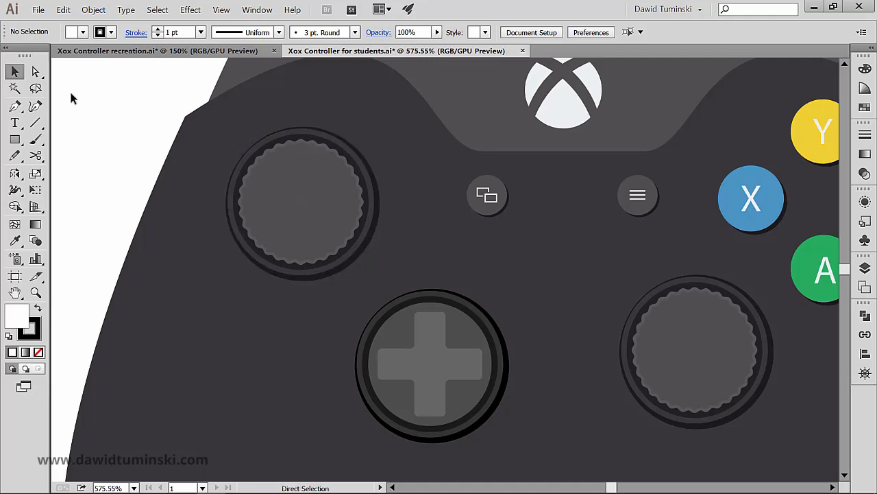
{"action": "key", "text": "ctrl+minus"}
{"action": "key", "text": "ctrl+minus"}
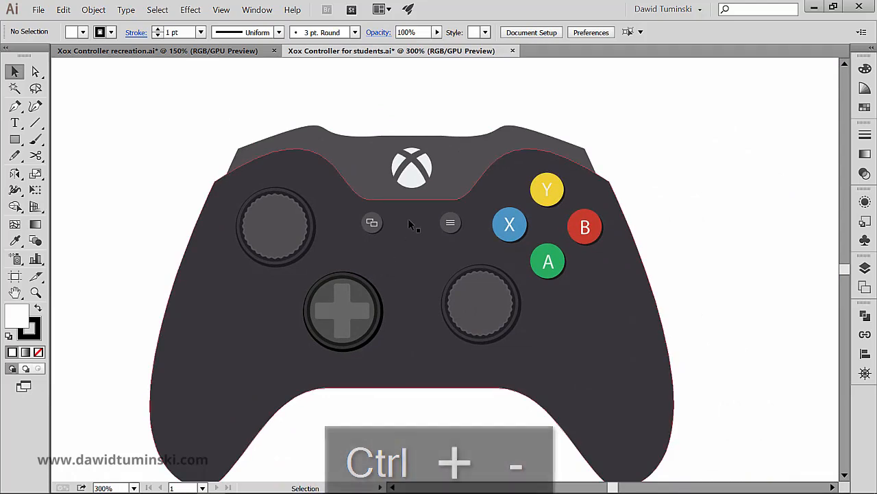
{"action": "key", "text": "ctrl+space"}
{"action": "left_click_drag", "start_coordinate": [382, 235], "coordinate": [539, 266]}
{"action": "key", "text": "space"}
{"action": "key", "text": "ctrl+minus"}
{"action": "key", "text": "ctrl+minus"}
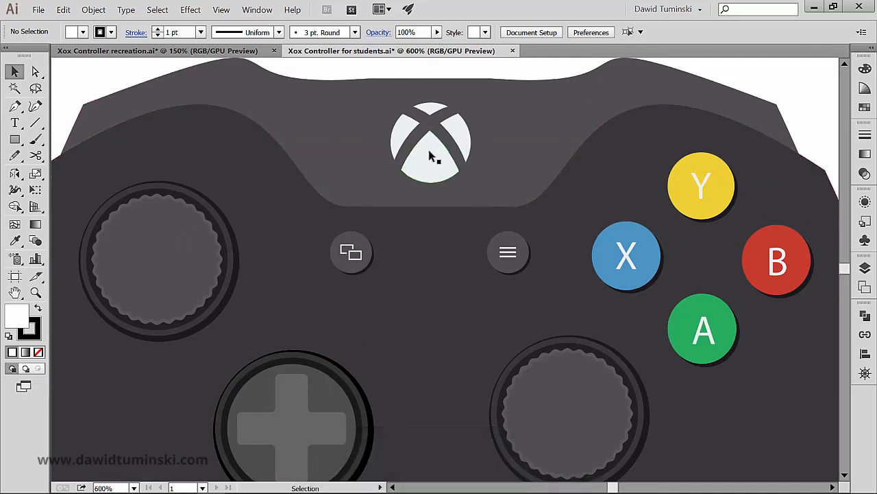
{"action": "key", "text": "ctrl+minus"}
{"action": "key", "text": "ctrl+minus"}
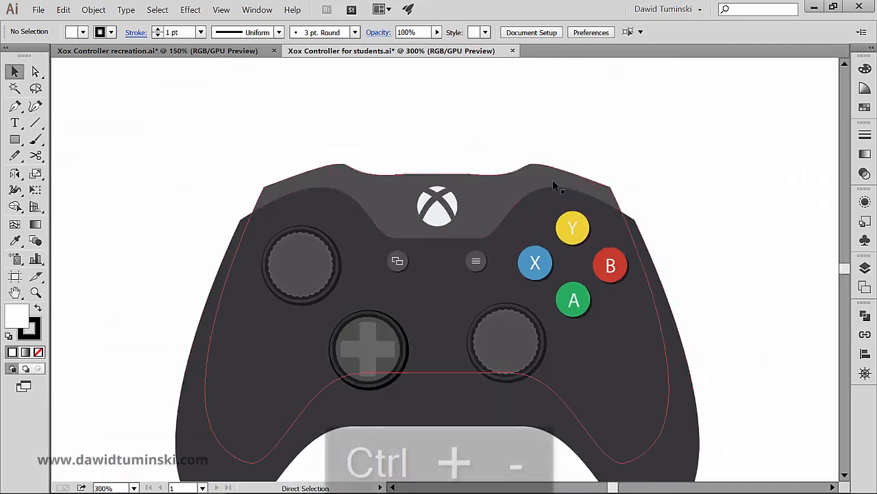
{"action": "key", "text": "ctrl+minus"}
Step: Show the Mask layer over the controller and the Bg layer behind it
{"action": "left_click", "coordinate": [866, 269]}
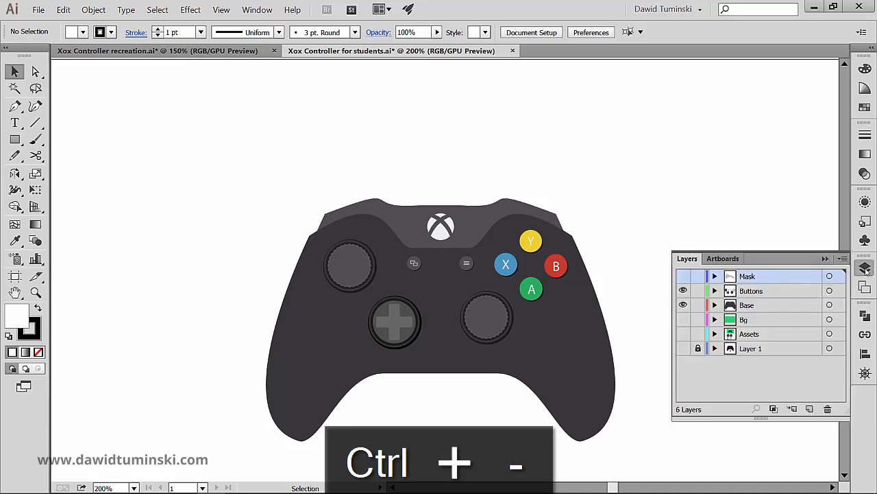
{"action": "left_click", "coordinate": [683, 276]}
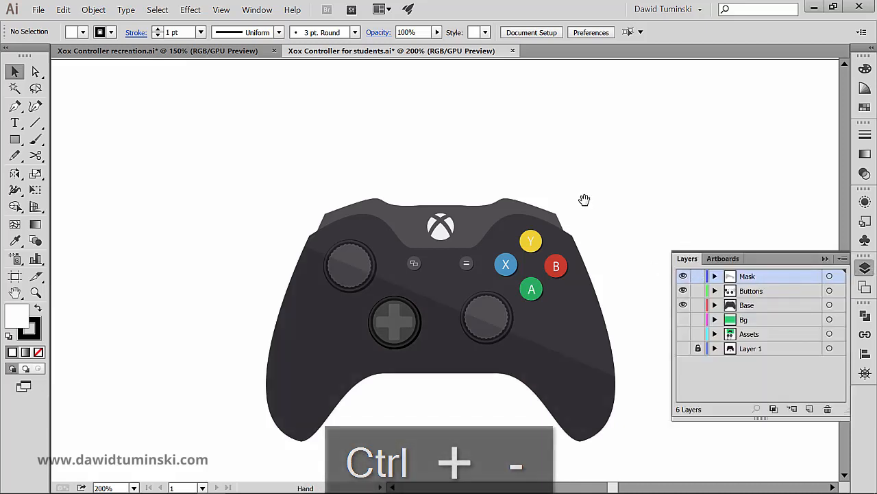
{"action": "left_click_drag", "start_coordinate": [584, 200], "coordinate": [564, 98]}
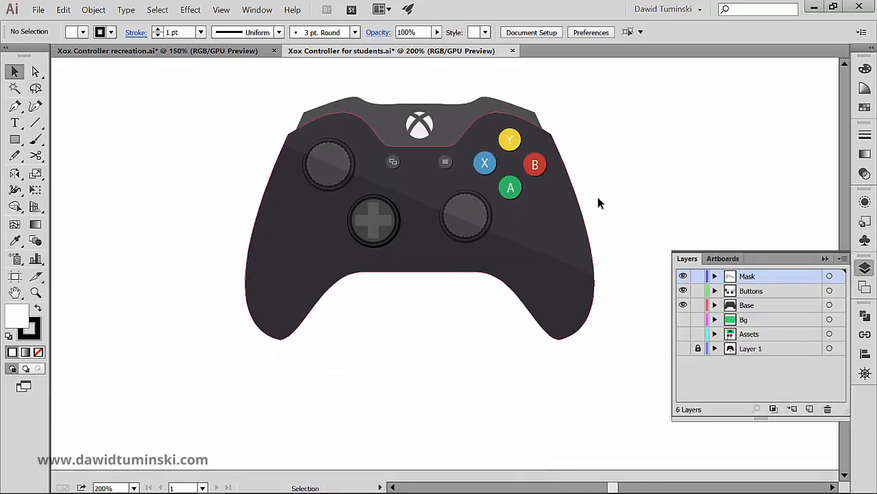
{"action": "left_click_drag", "start_coordinate": [631, 139], "coordinate": [625, 159]}
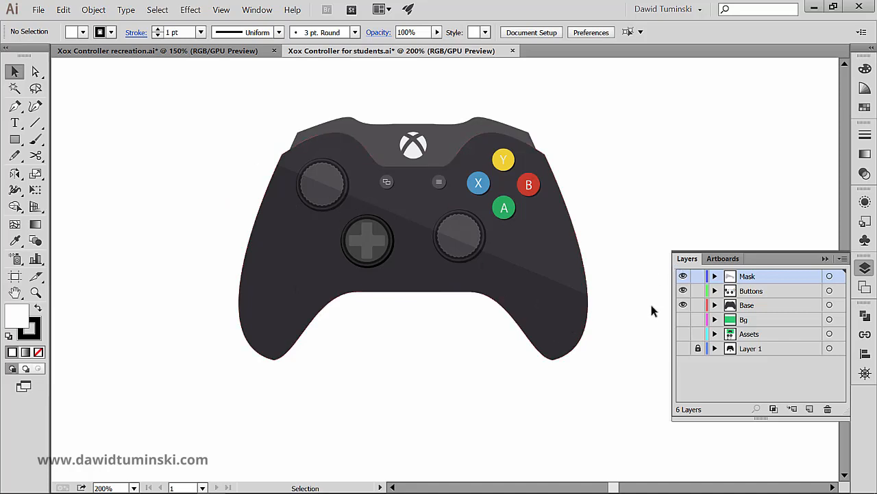
{"action": "left_click", "coordinate": [683, 319]}
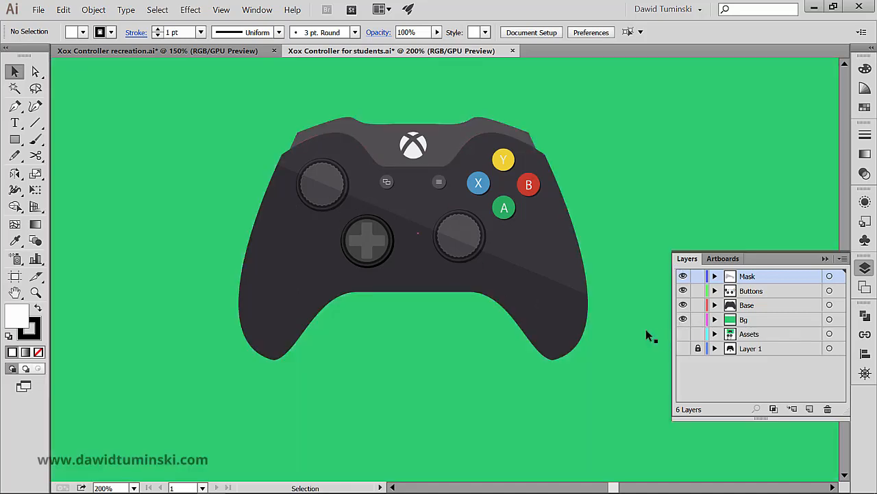
{"action": "left_click_drag", "start_coordinate": [591, 131], "coordinate": [594, 155]}
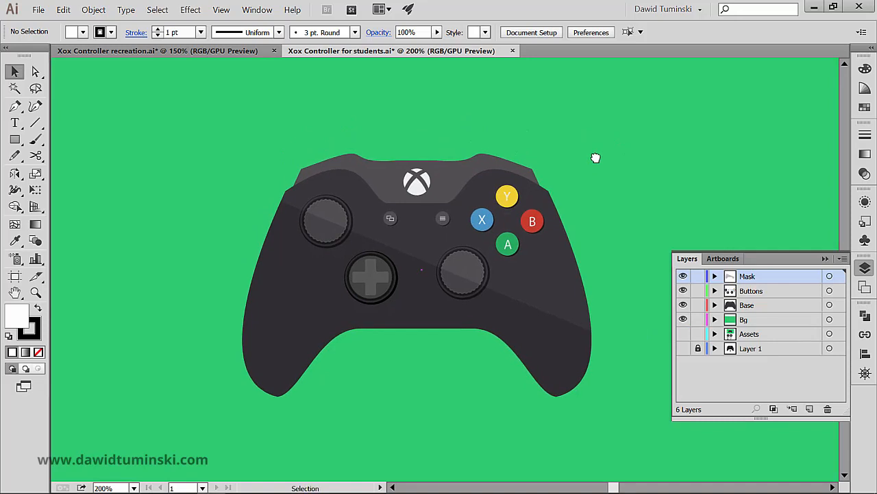
{"action": "key", "text": "ctrl+minus"}
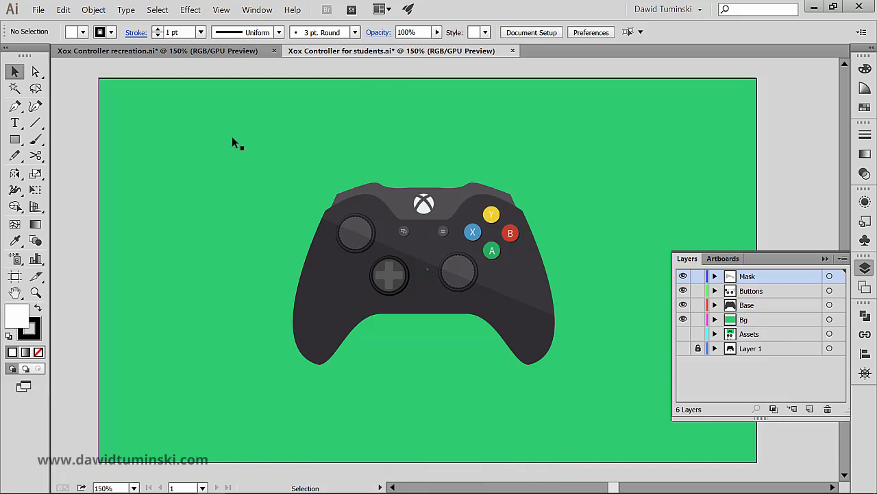
Step: Show the Assets layer and bring its colour squares beside the artboard into close view
{"action": "scroll", "coordinate": [180, 131], "scroll_direction": "left", "scroll_amount": 5}
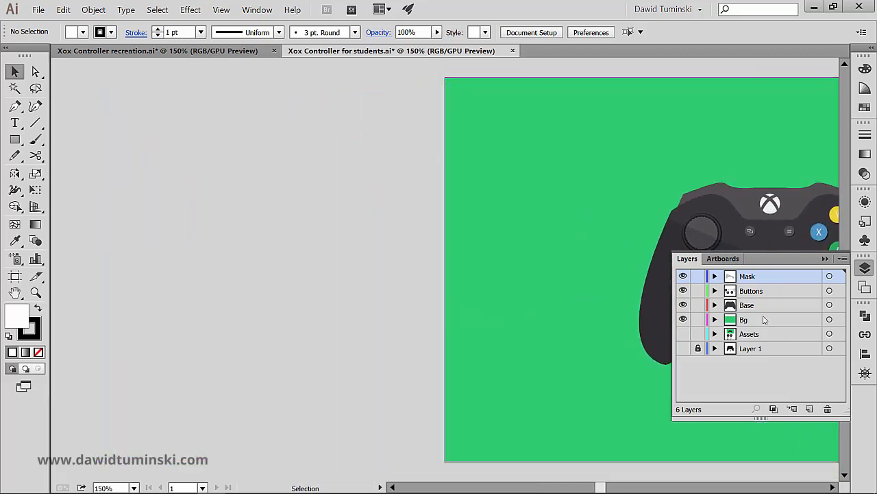
{"action": "left_click", "coordinate": [683, 334]}
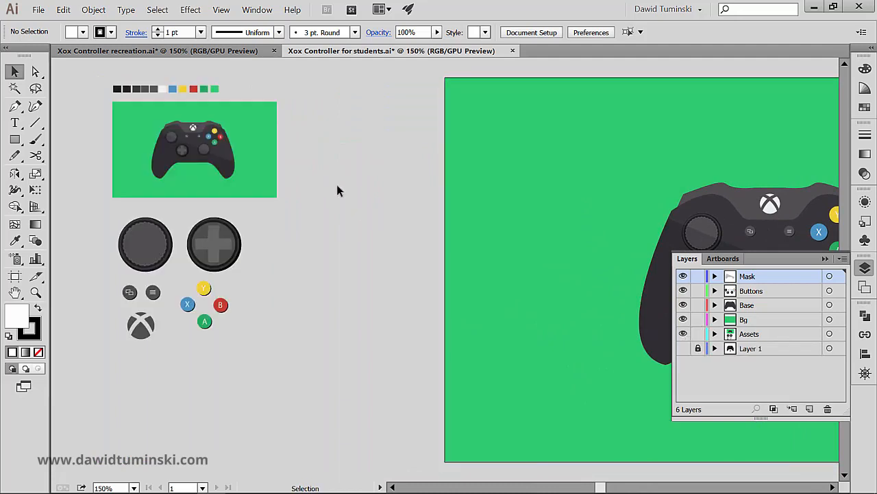
{"action": "left_click_drag", "start_coordinate": [337, 190], "coordinate": [424, 153]}
{"action": "key", "text": "ctrl+space"}
{"action": "left_click_drag", "start_coordinate": [258, 114], "coordinate": [446, 118]}
Step: Select the row of colour squares, compare it with the document's swatches, and inspect the linked controller image
{"action": "left_click_drag", "start_coordinate": [436, 104], "coordinate": [416, 113]}
{"action": "left_click", "coordinate": [160, 74]}
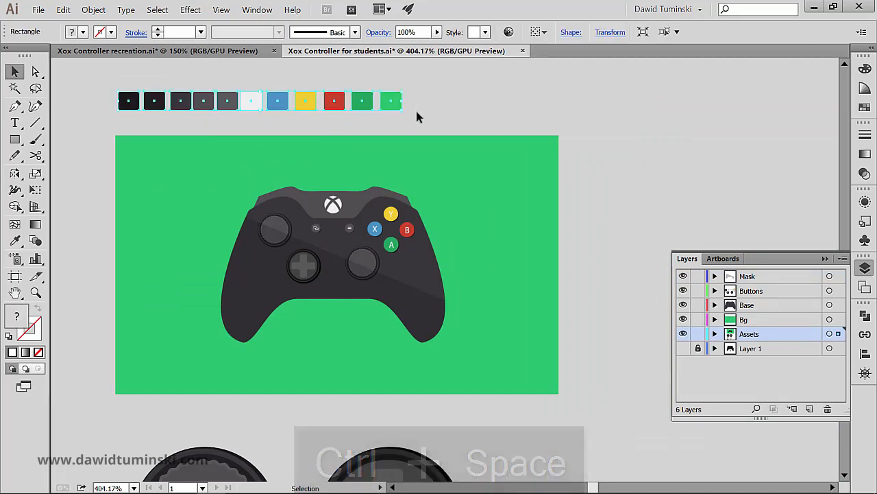
{"action": "left_click", "coordinate": [865, 107]}
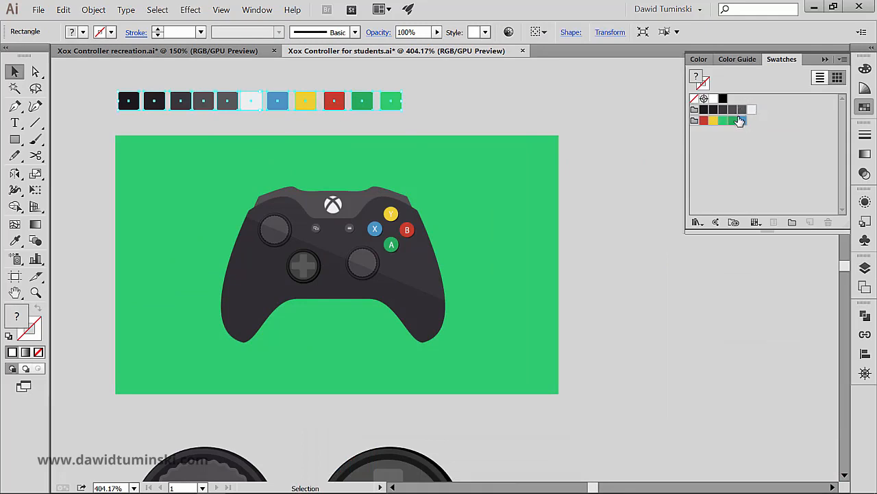
{"action": "left_click", "coordinate": [523, 200]}
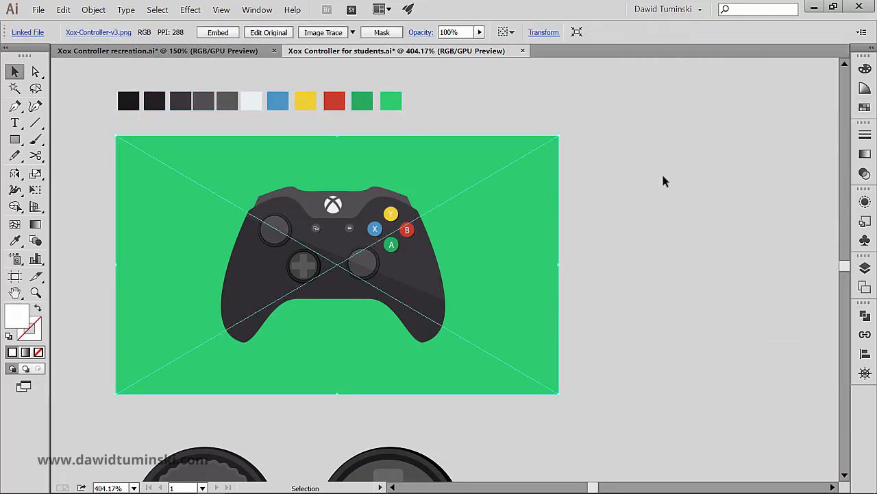
{"action": "left_click", "coordinate": [662, 180]}
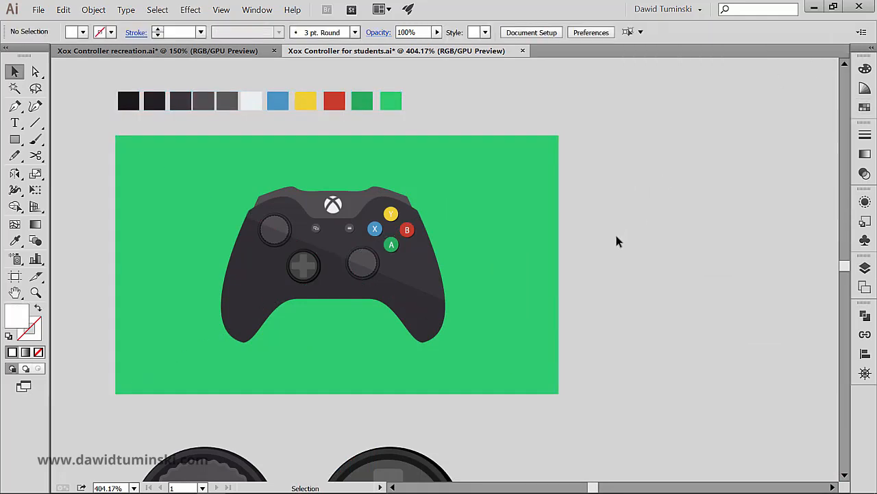
Step: Examine the separate thumbstick, directional pad, button and logo assets, and return to the controller on the artboard
{"action": "key", "text": "space"}
{"action": "scroll", "coordinate": [588, 237], "scroll_direction": "down", "scroll_amount": 10}
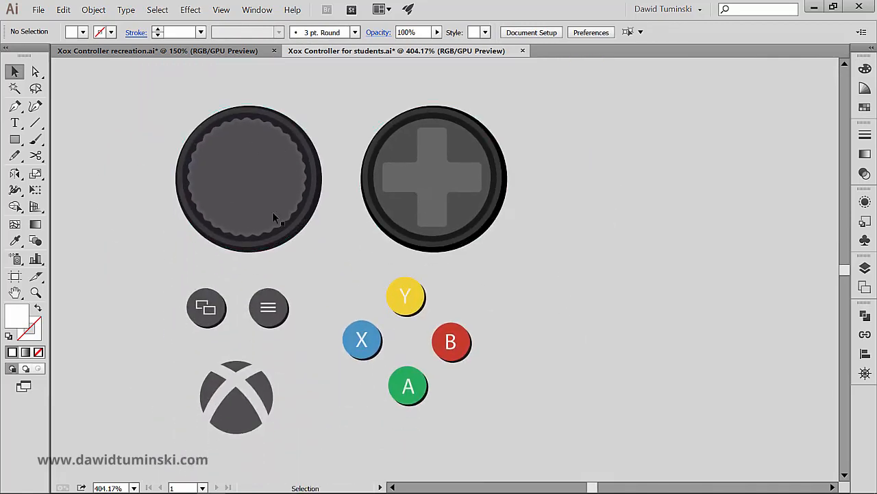
{"action": "scroll", "coordinate": [595, 181], "scroll_direction": "up", "scroll_amount": 4}
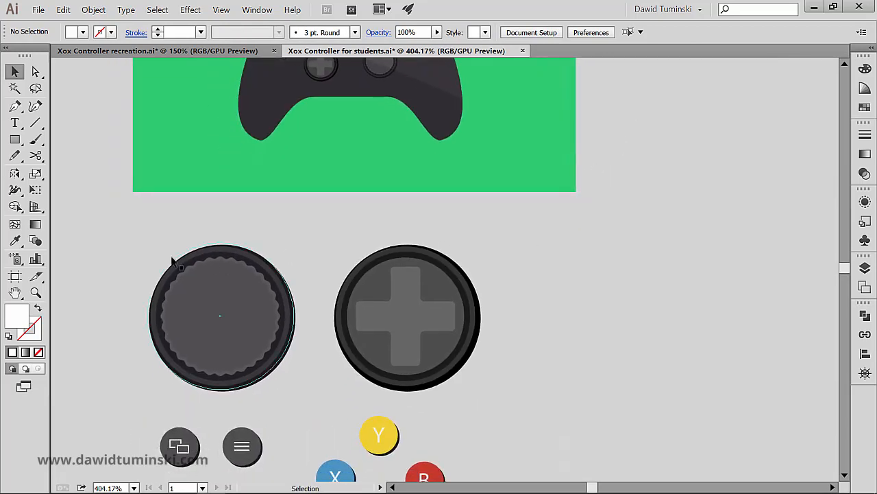
{"action": "left_click_drag", "start_coordinate": [422, 90], "coordinate": [399, 159]}
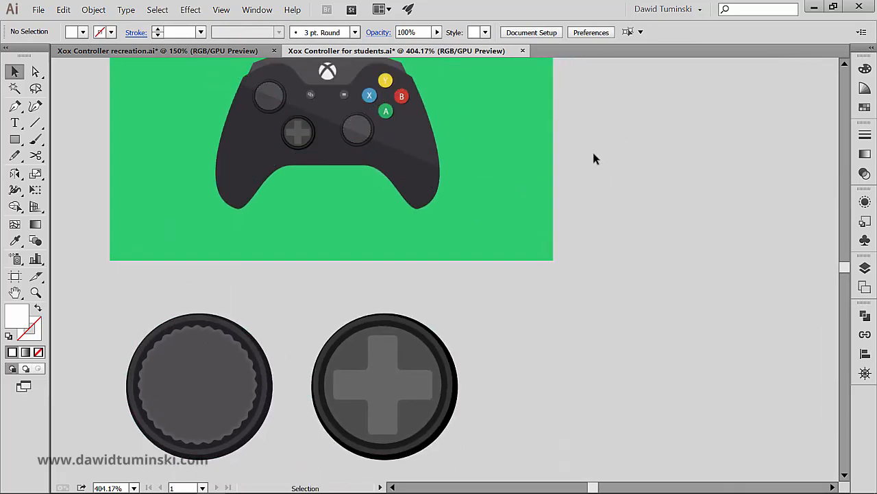
{"action": "left_click_drag", "start_coordinate": [709, 165], "coordinate": [645, 154]}
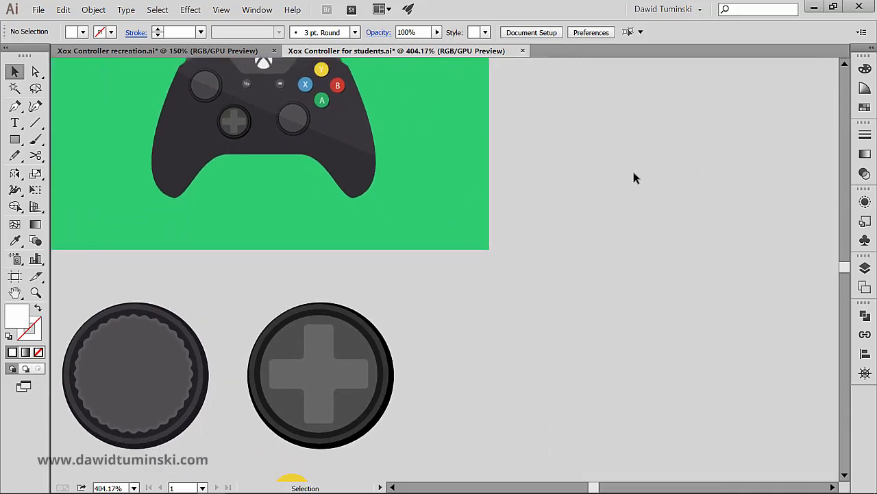
{"action": "left_click_drag", "start_coordinate": [562, 110], "coordinate": [224, 192]}
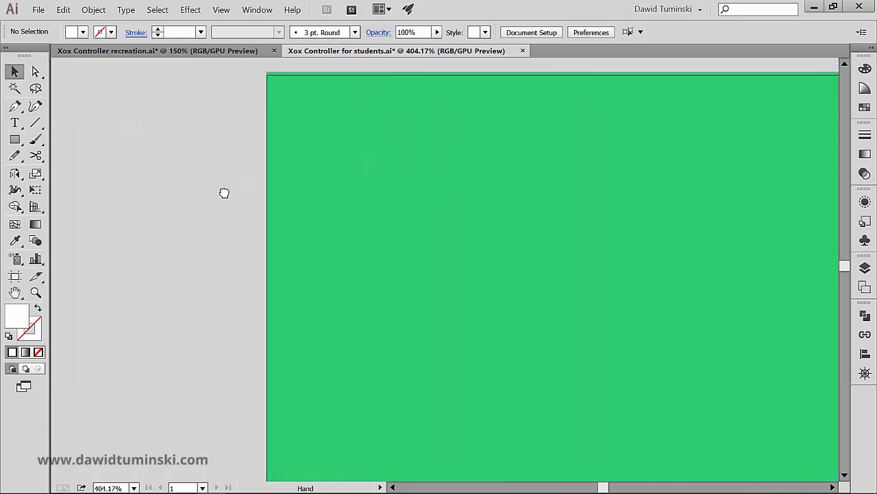
{"action": "key", "text": "ctrl+minus"}
{"action": "key", "text": "ctrl+minus"}
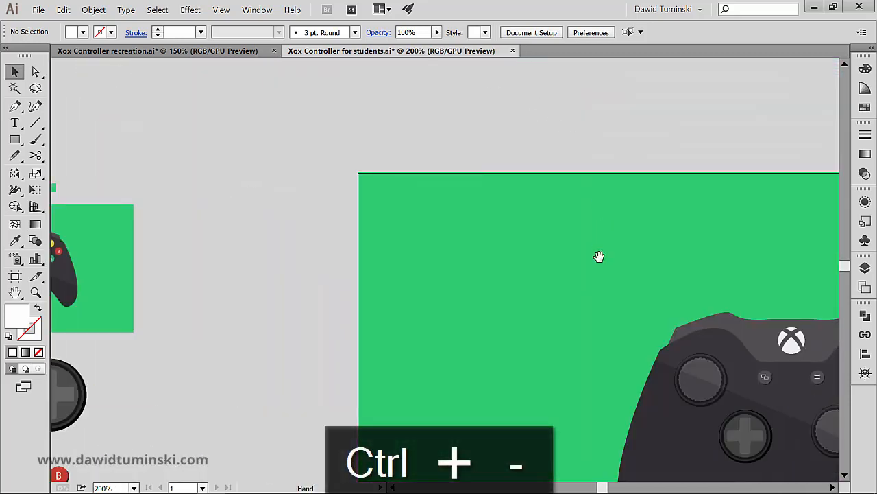
{"action": "left_click_drag", "start_coordinate": [599, 257], "coordinate": [242, 149]}
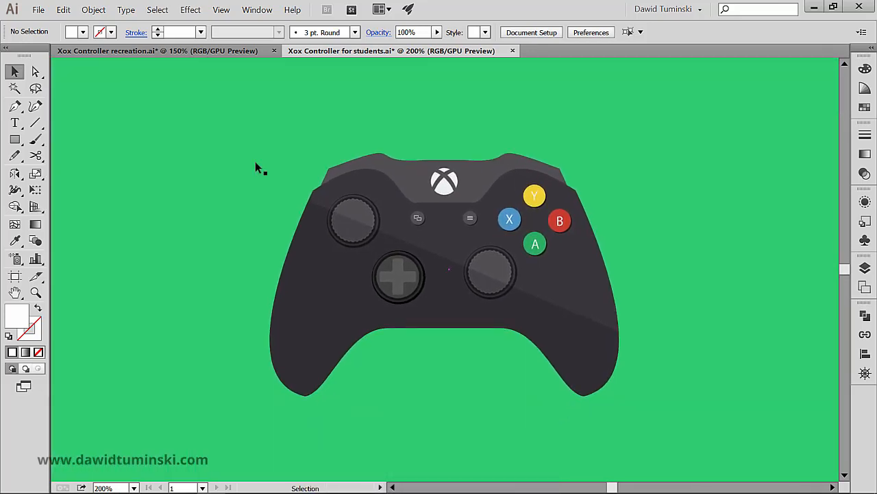